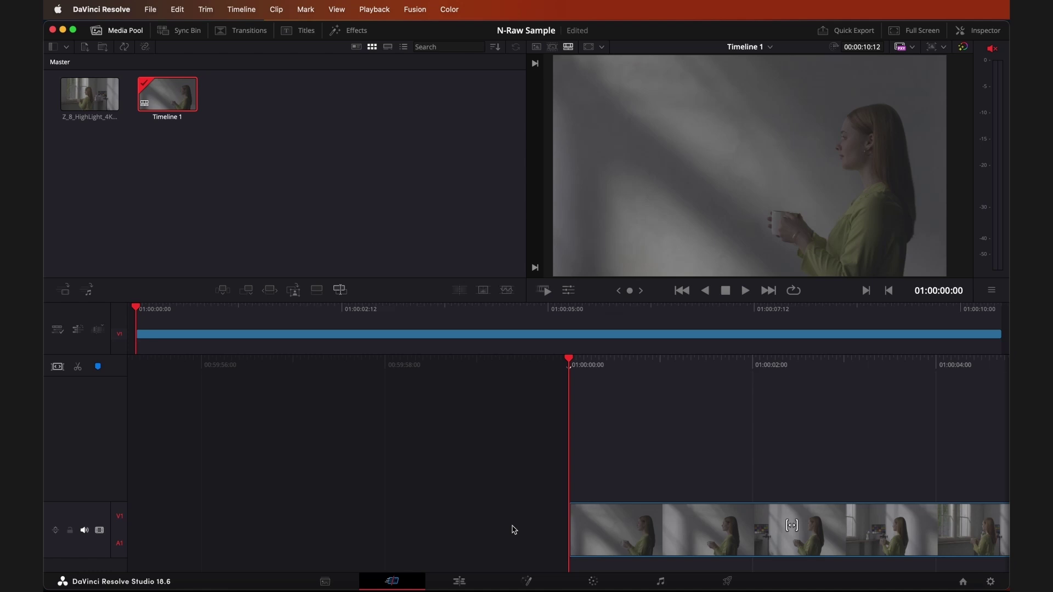
Step: In Color Management, keep DaVinci YRGB, DaVinci WG/Intermediate timeline space and Rec.709-A output
left_click(150, 10)
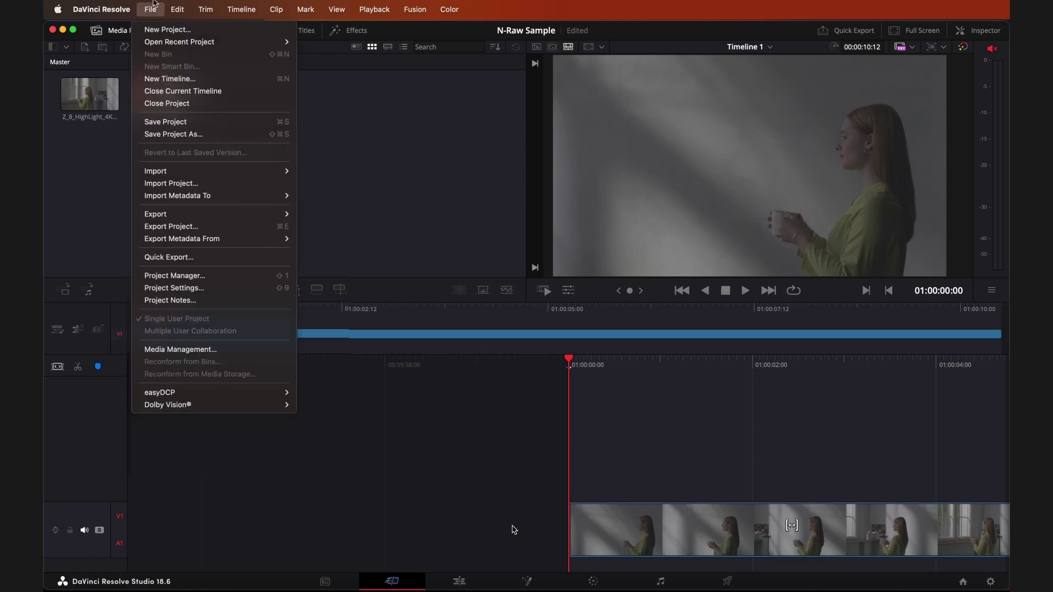
left_click(170, 285)
left_click(261, 127)
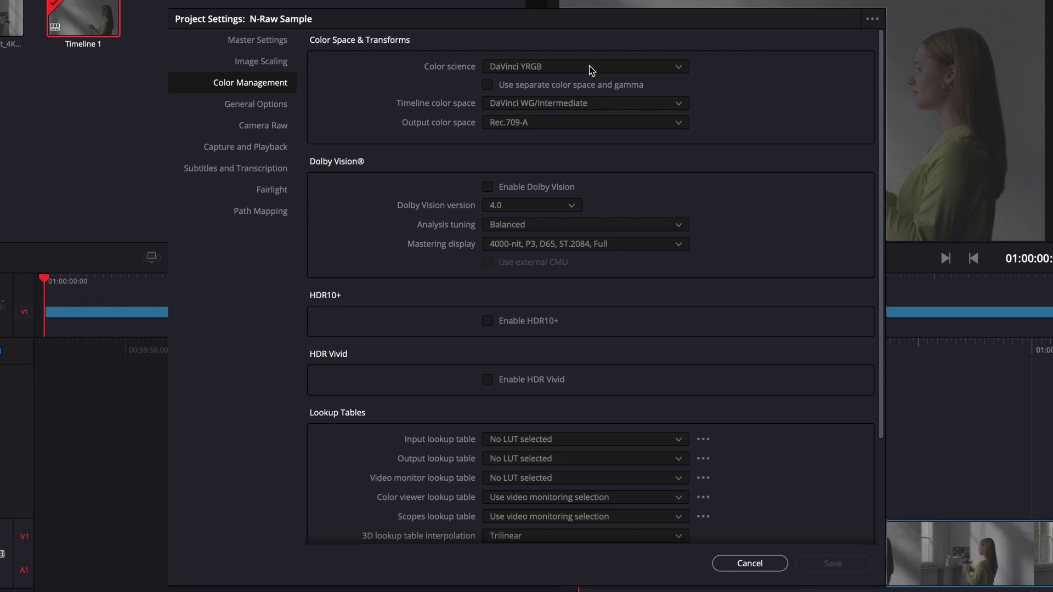
left_click(591, 70)
left_click(606, 69)
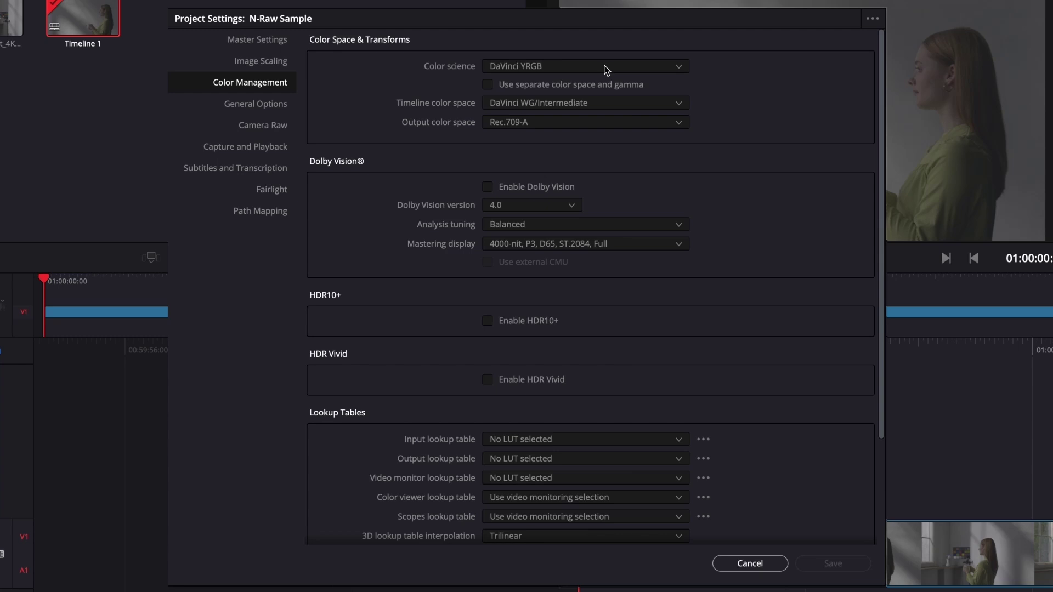
left_click(665, 104)
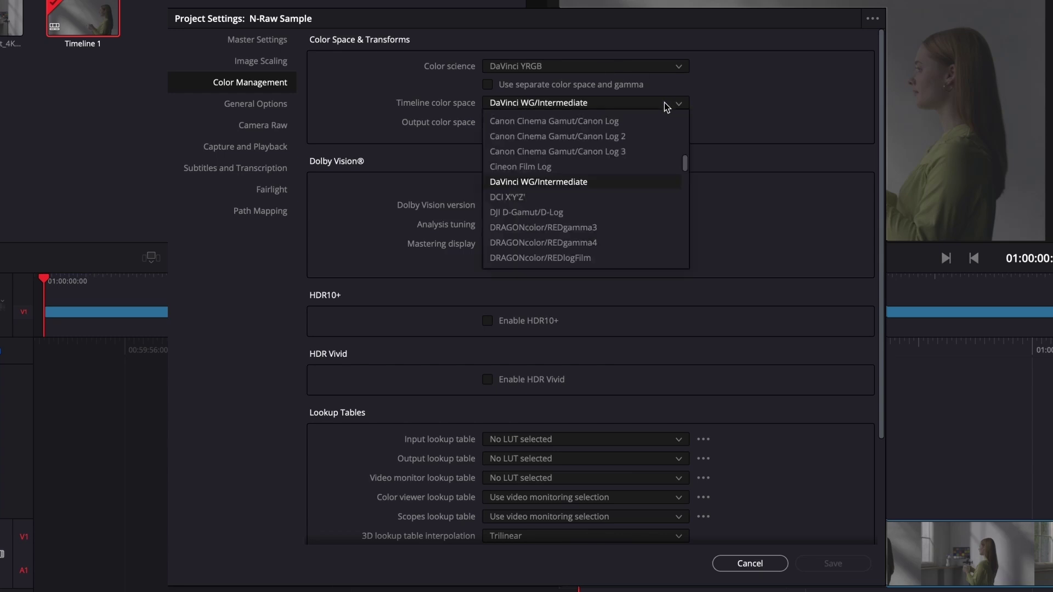
left_click(666, 107)
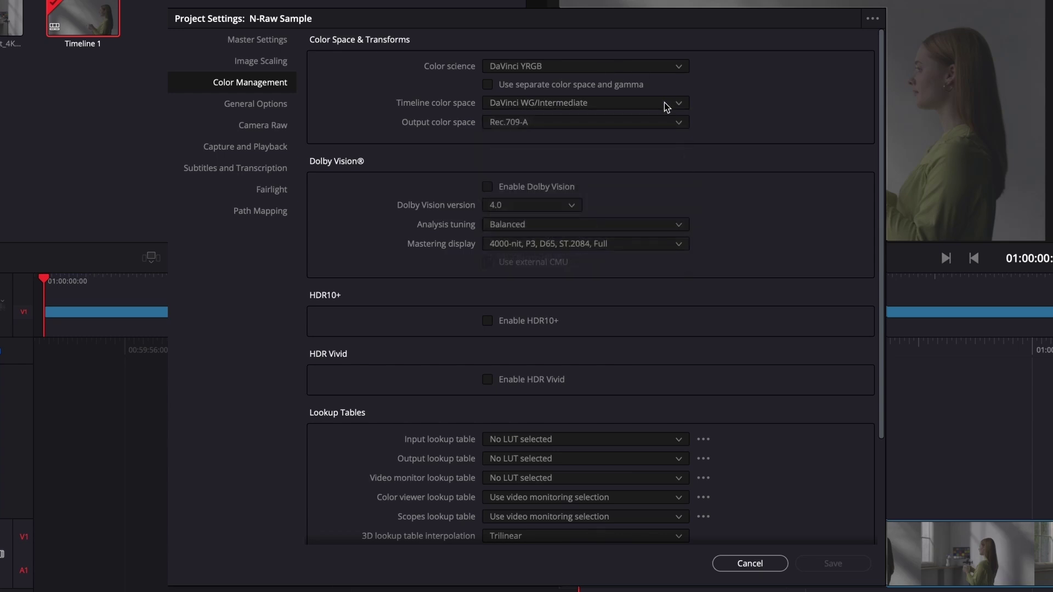
left_click(649, 126)
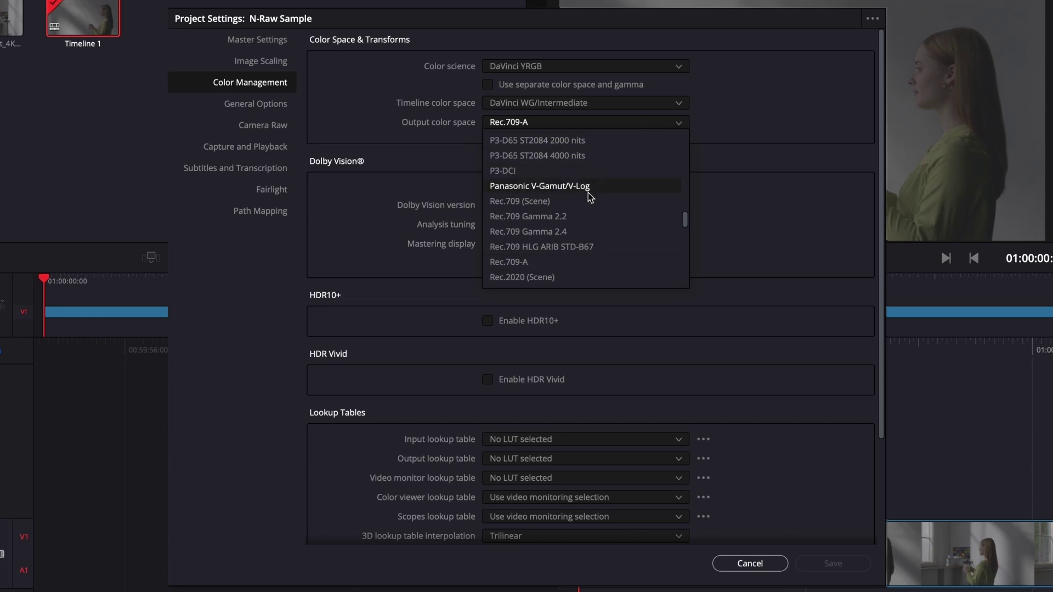
left_click(547, 266)
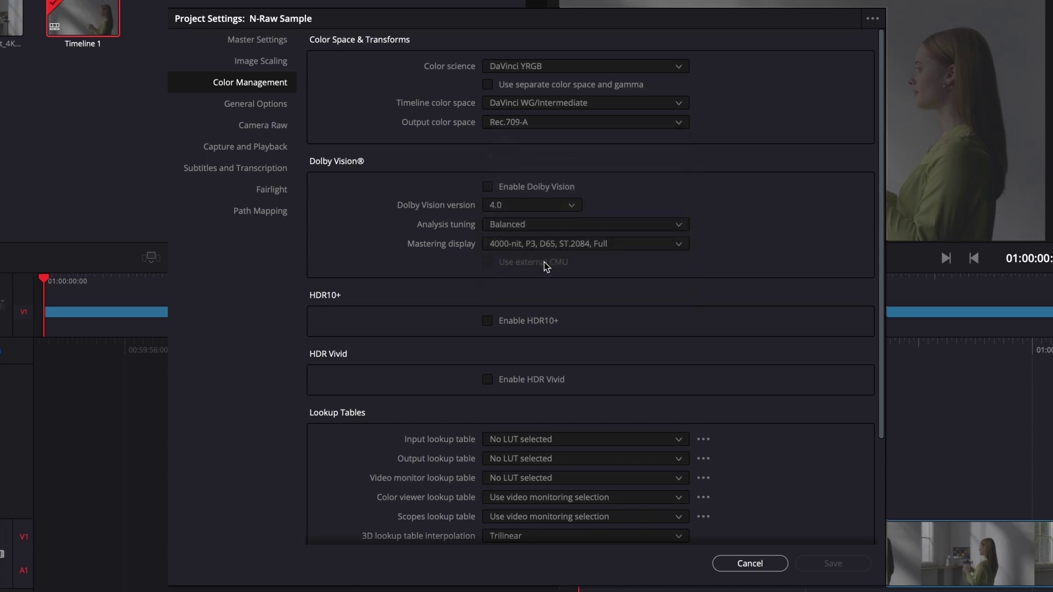
Step: Set 3D LUT interpolation to Tetrahedral and save the project settings
scroll(703, 331, "down", 4)
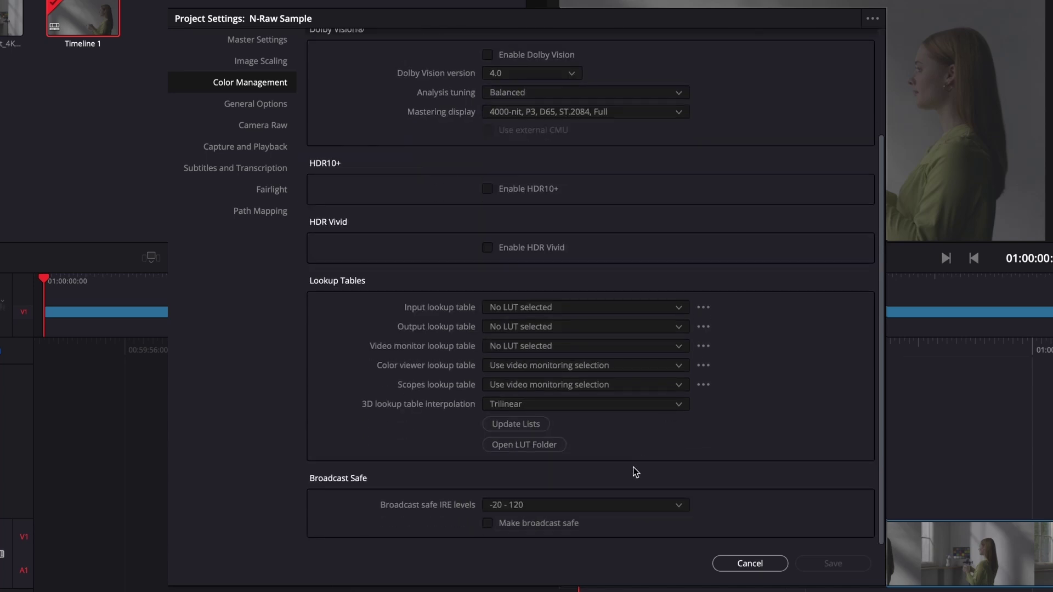
left_click(628, 405)
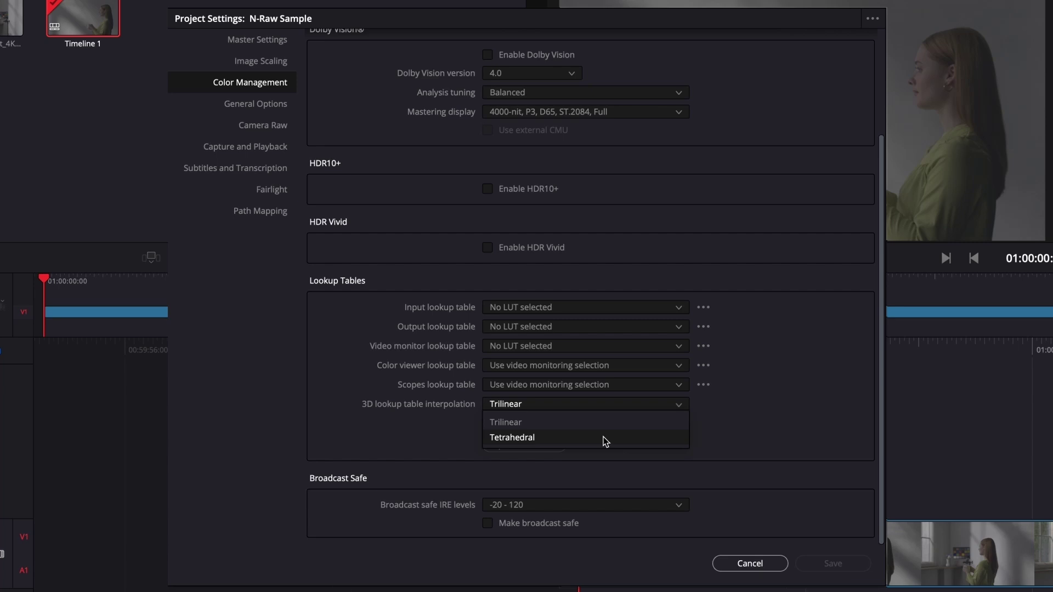
left_click(606, 438)
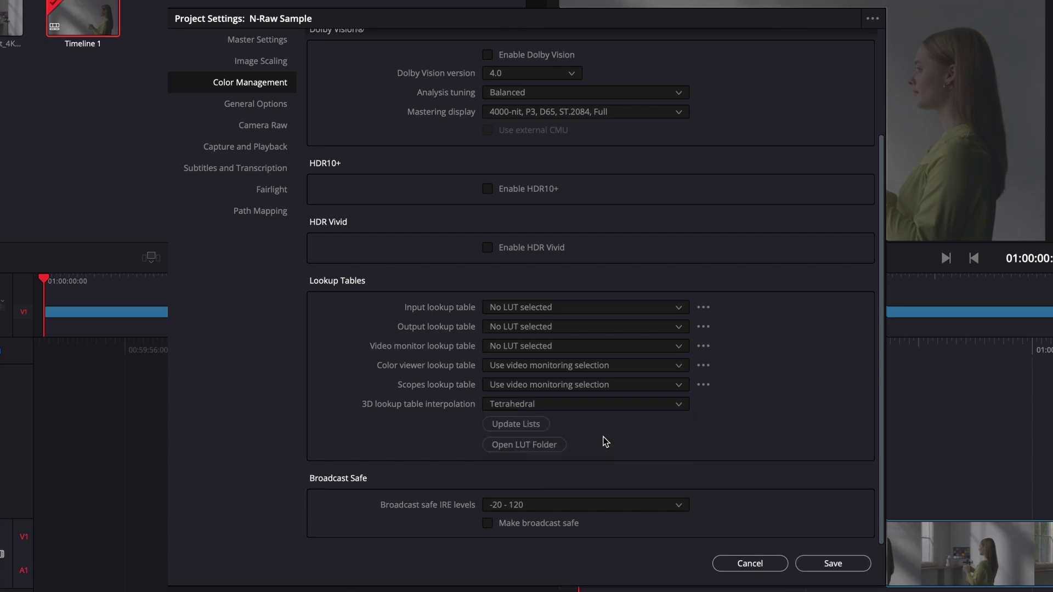
left_click(833, 563)
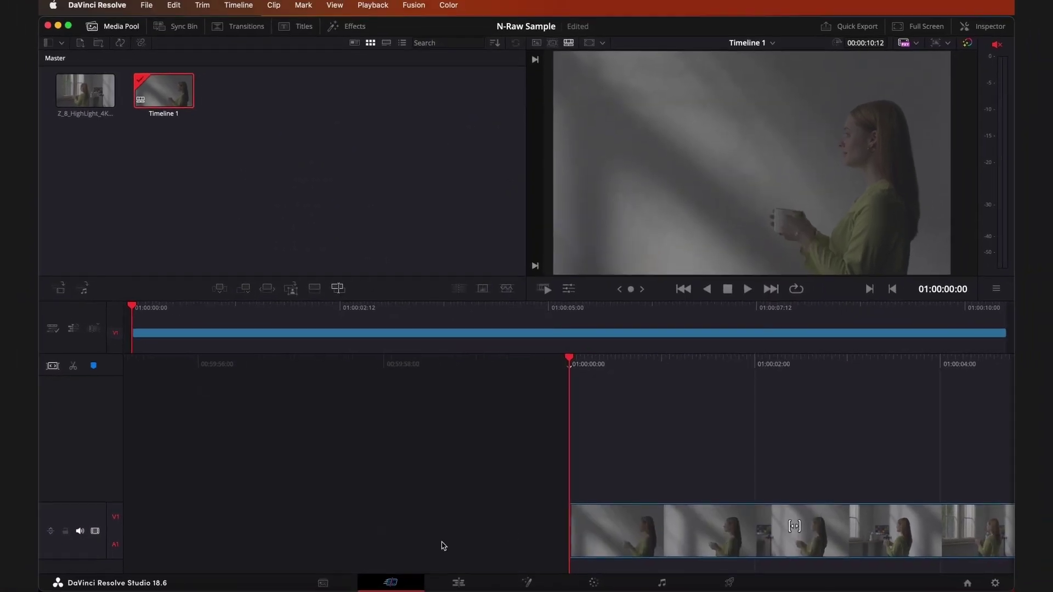
Step: On the Color page, add serial nodes 02 and 03 after node 01, then select node 01
left_click(601, 588)
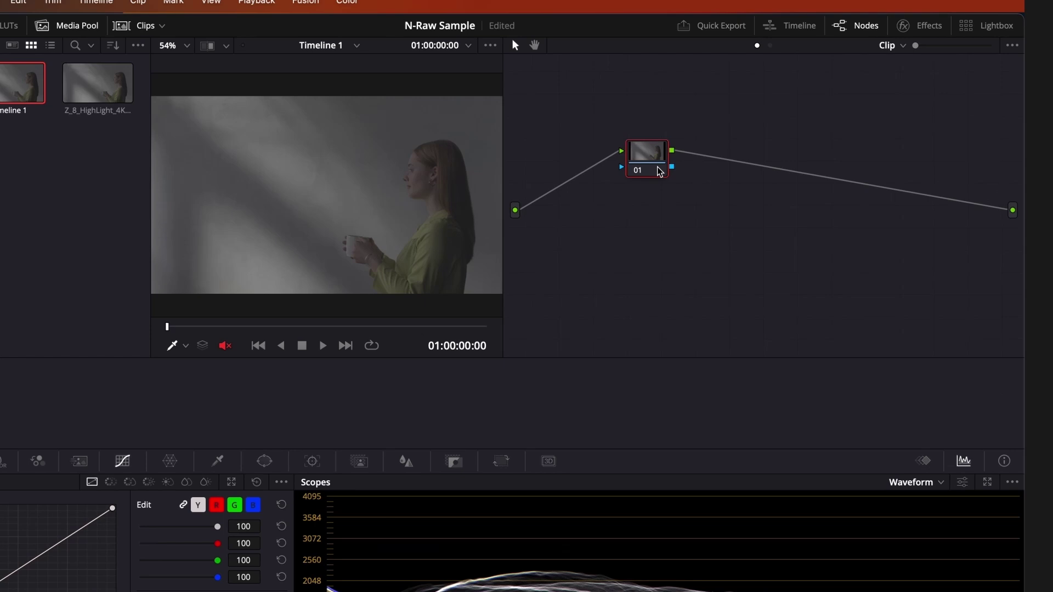
right_click(704, 138)
mouse_move(679, 289)
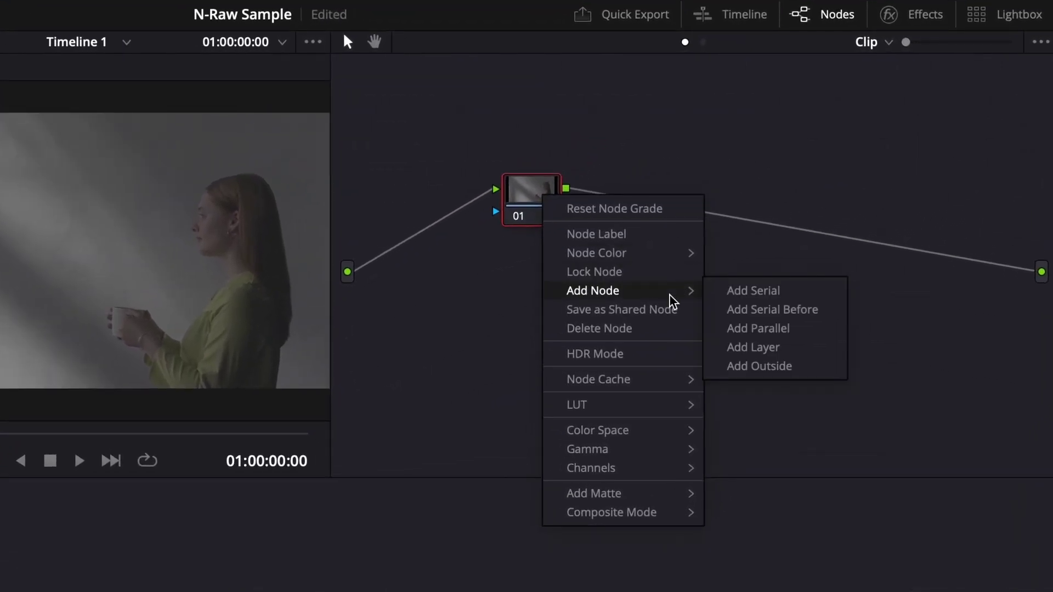
left_click(754, 291)
right_click(635, 191)
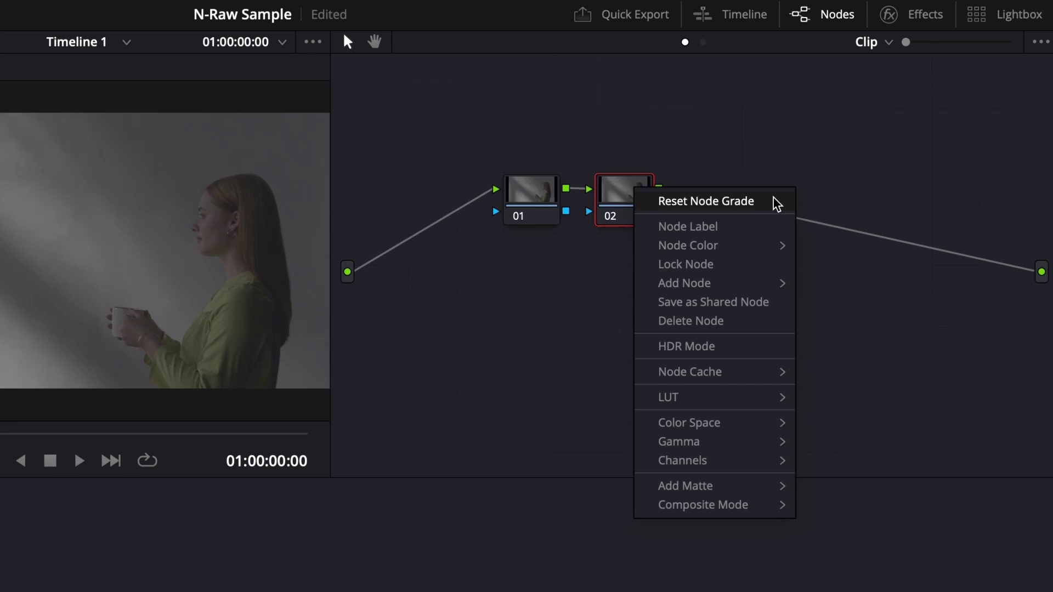
mouse_move(767, 290)
left_click(842, 286)
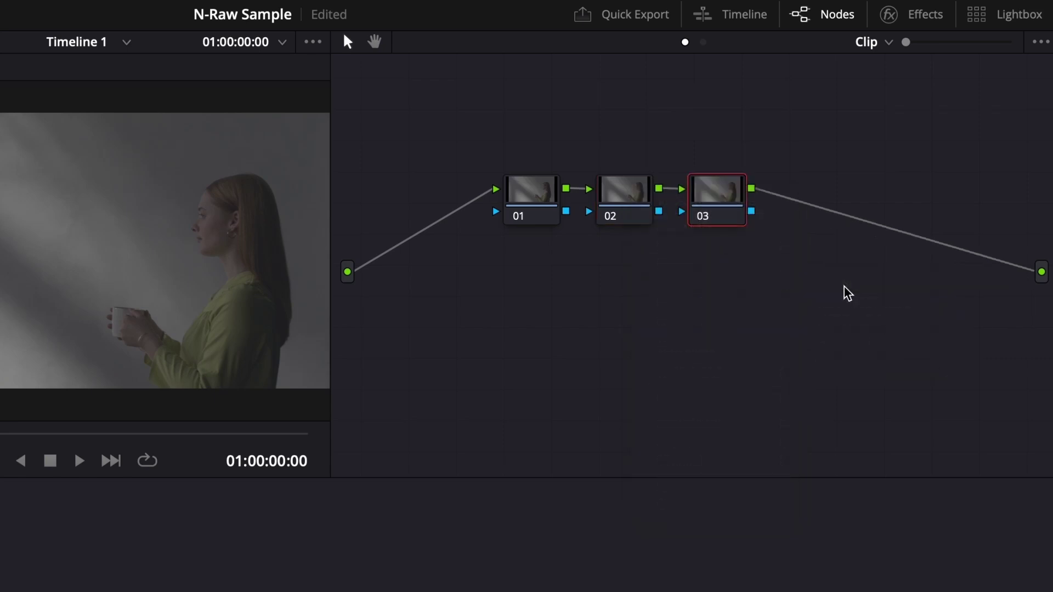
left_click(537, 196)
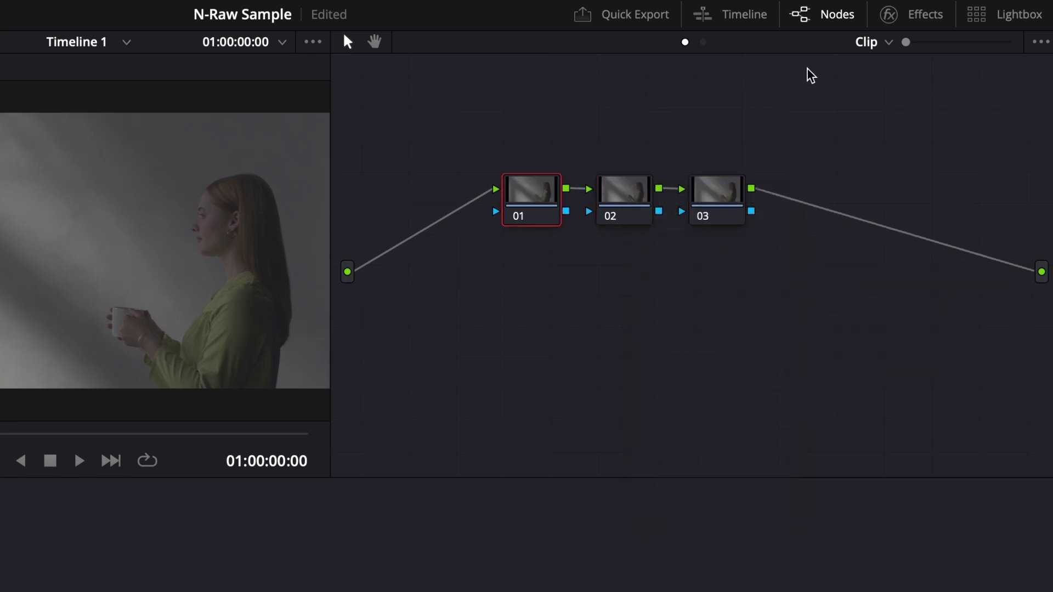
Step: Apply Color Space Transform to node 01 with Rec.2020 input color space and Nikon N-Log input gamma
left_click(915, 17)
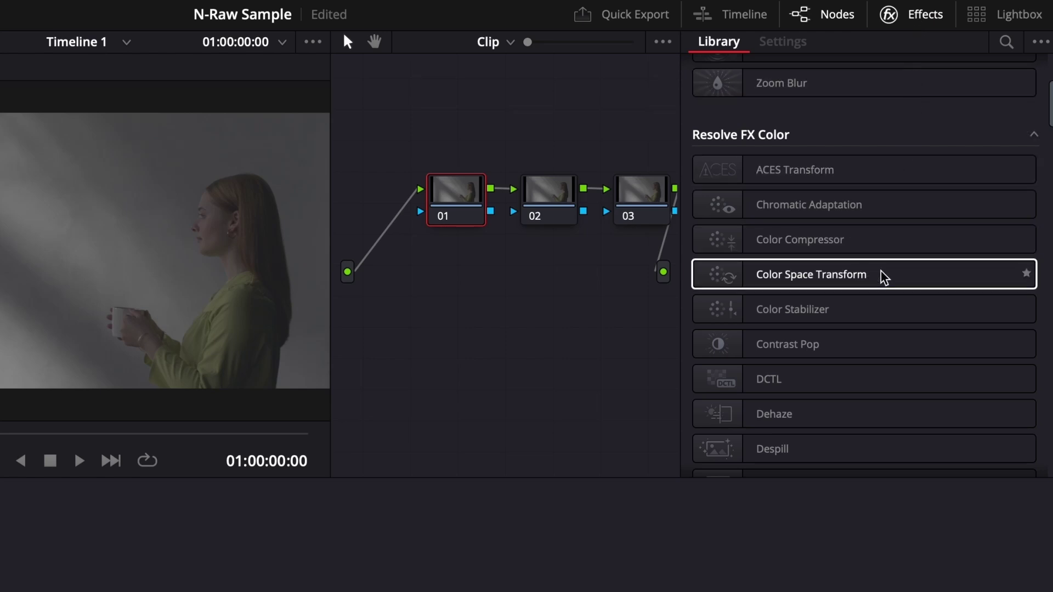
left_click_drag(884, 277, 470, 191)
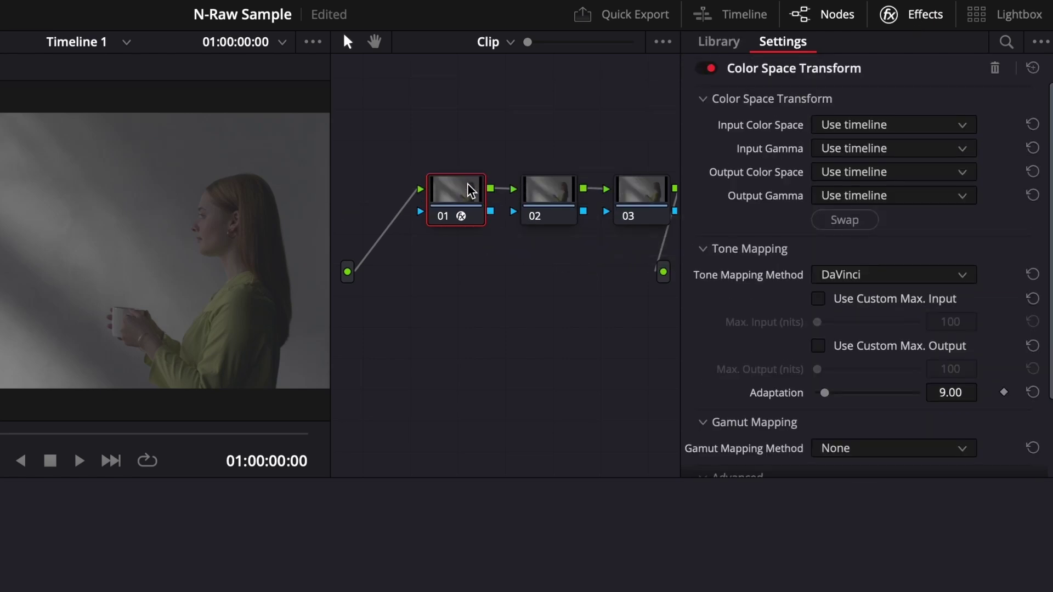
left_click(939, 128)
scroll(898, 271, "down", 4)
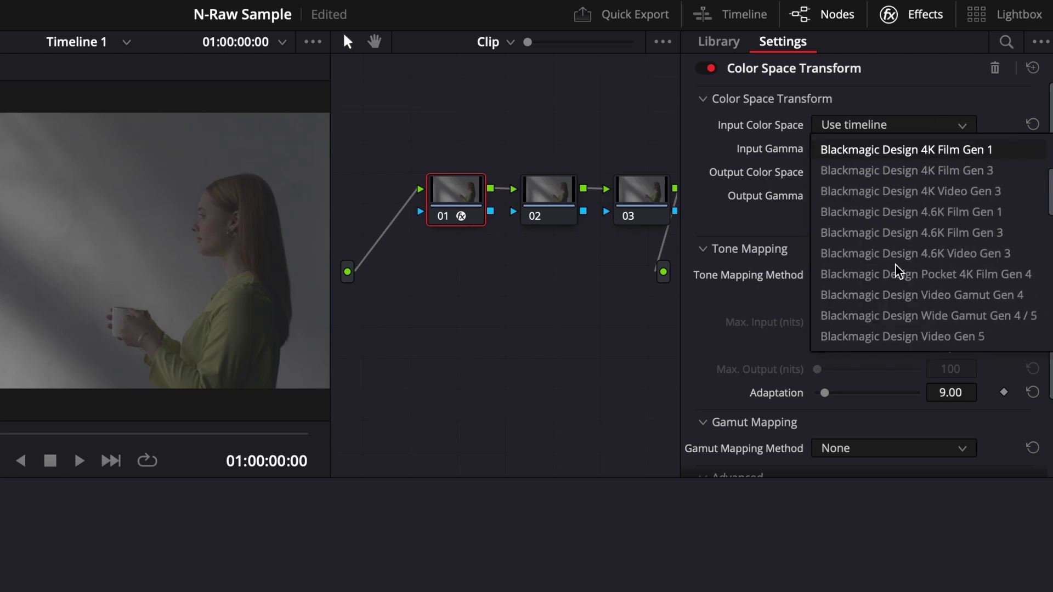
scroll(898, 271, "down", 8)
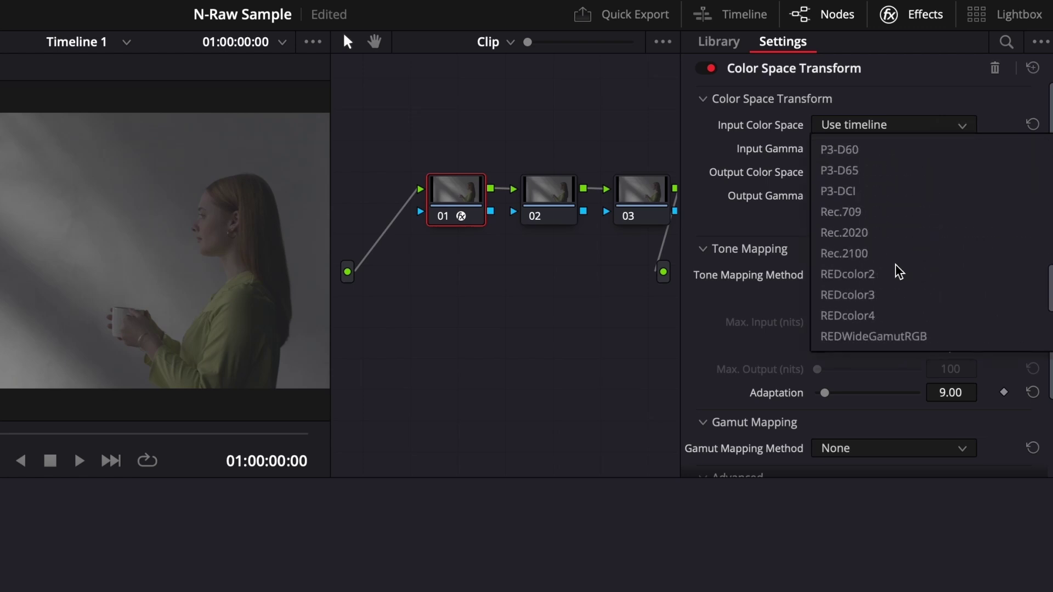
left_click(884, 236)
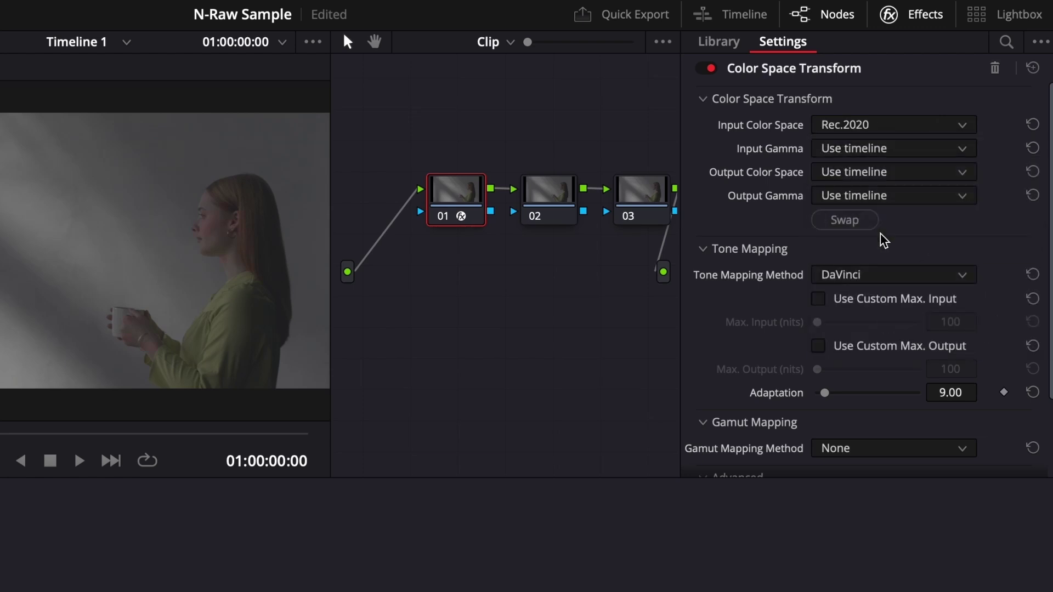
left_click(924, 148)
scroll(908, 280, "down", 7)
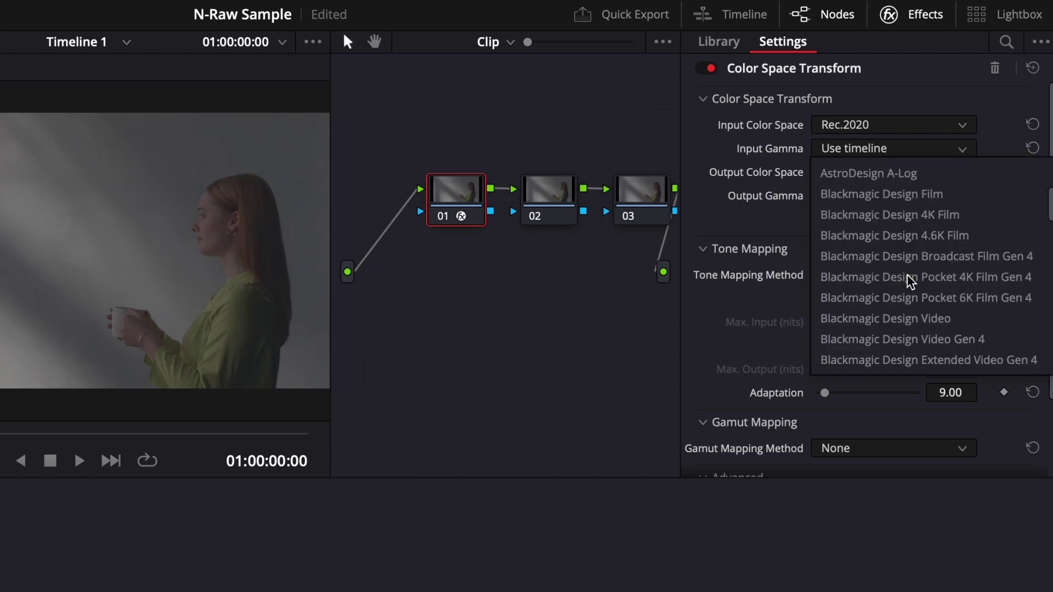
scroll(908, 282, "down", 5)
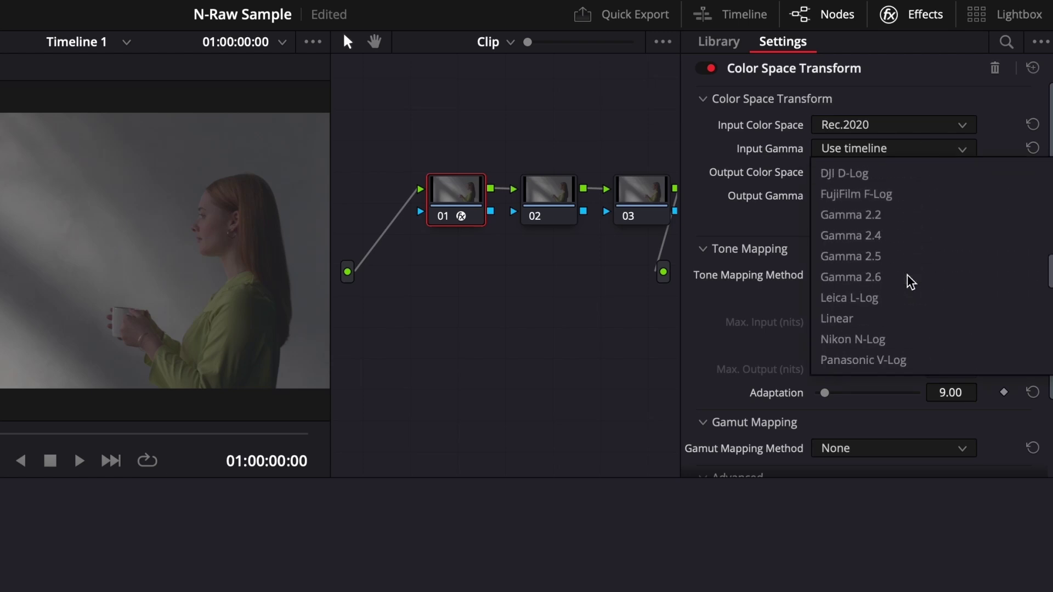
left_click(891, 341)
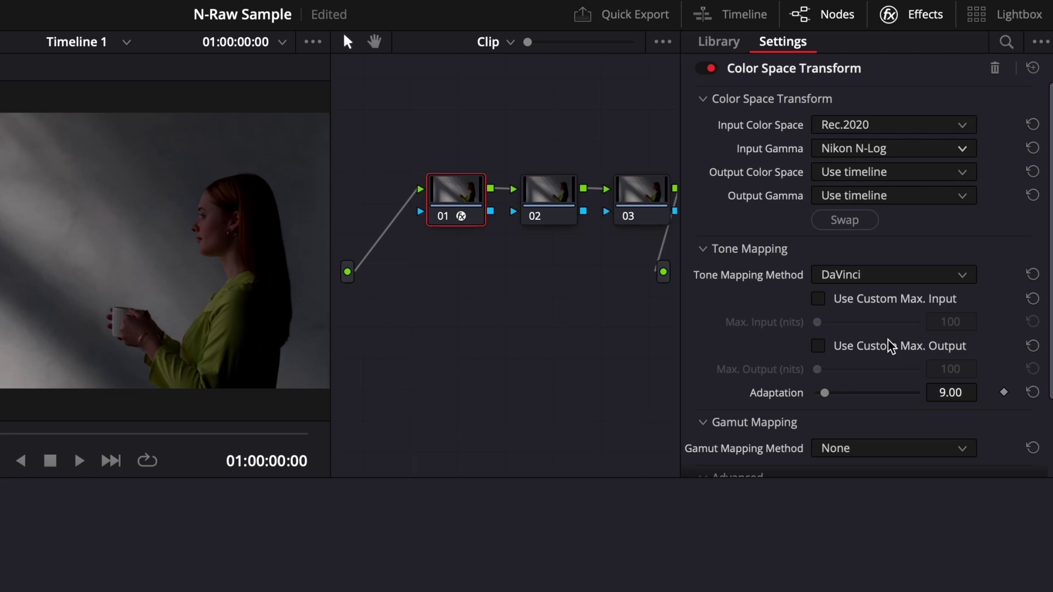
Step: Set the transform's output to DaVinci Wide Gamut color space and DaVinci Intermediate gamma
left_click(919, 175)
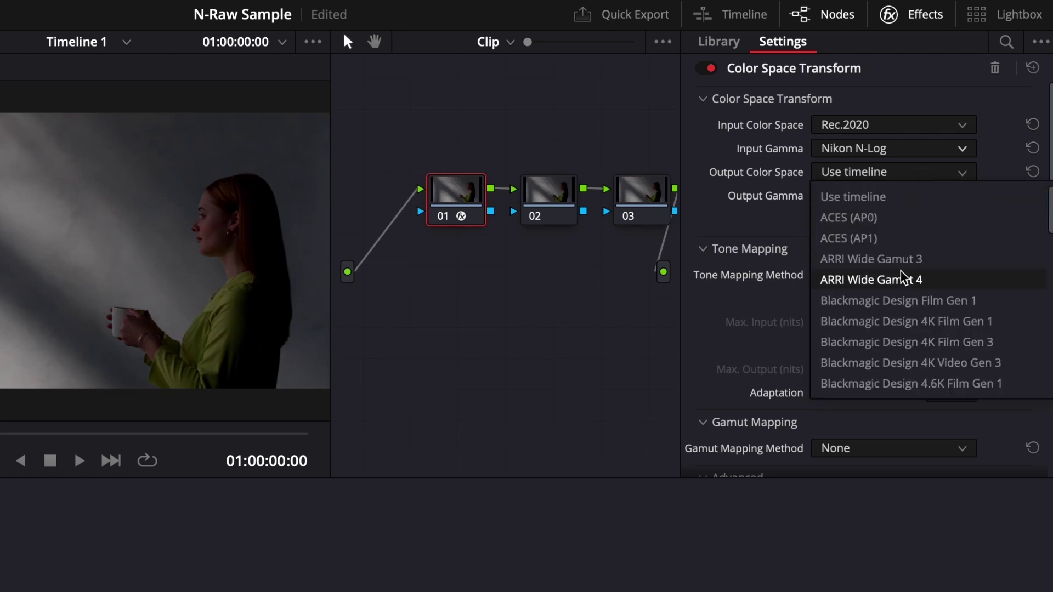
scroll(900, 277, "down", 5)
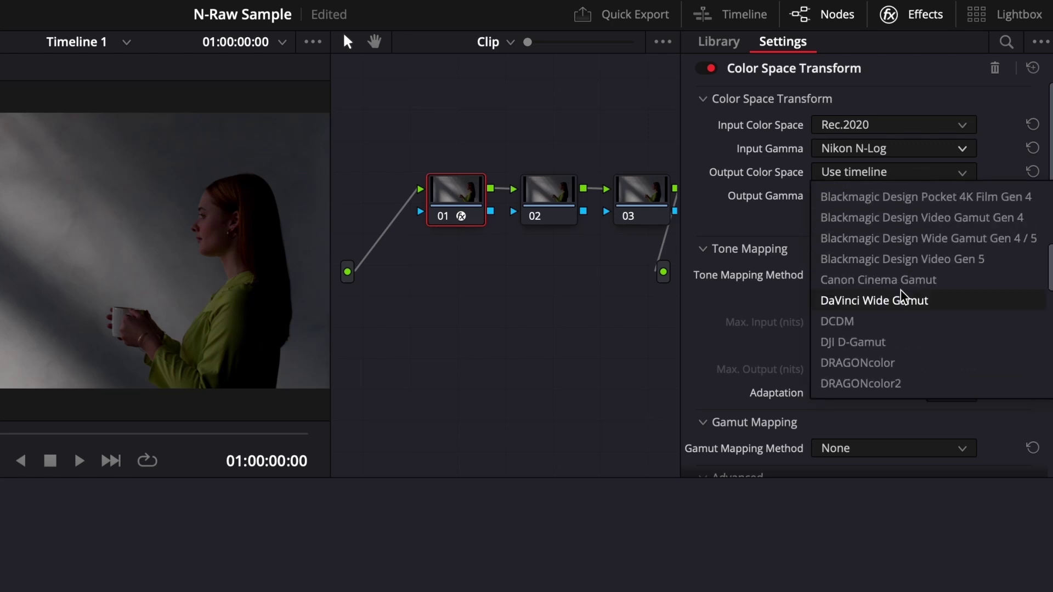
left_click(940, 301)
left_click(959, 201)
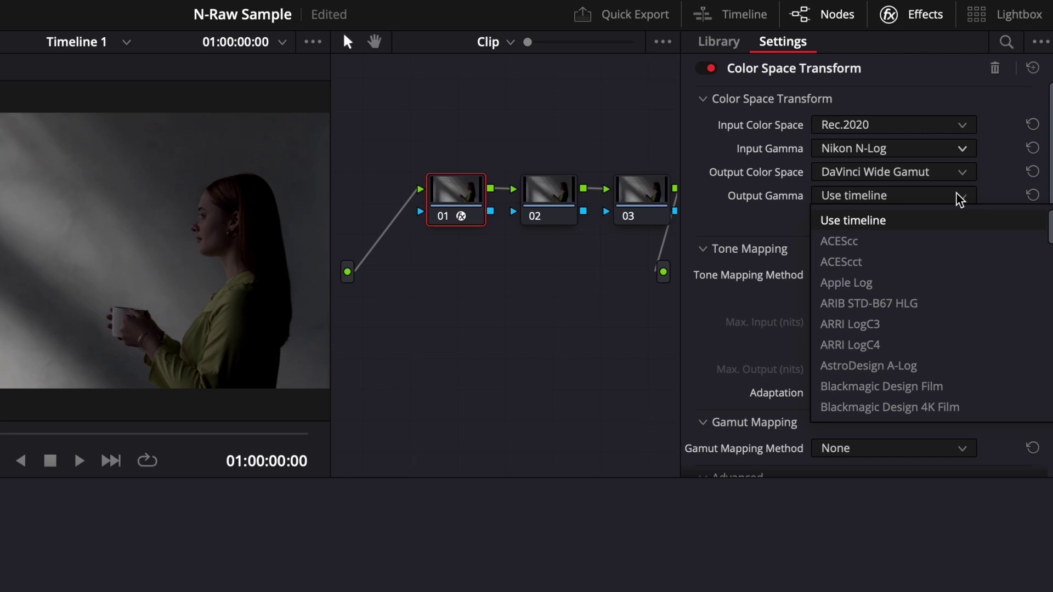
scroll(940, 307, "down", 8)
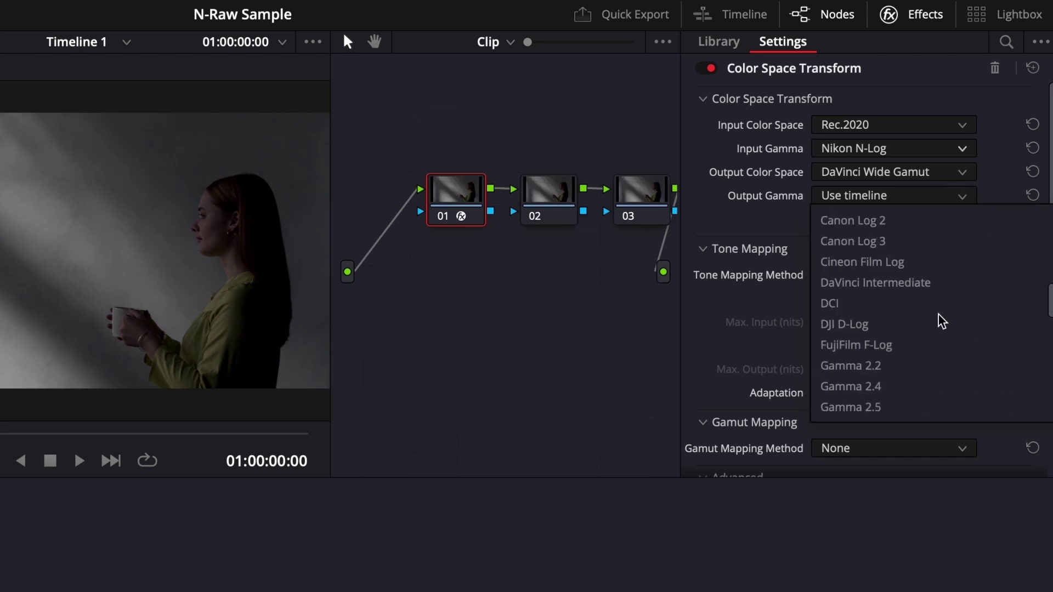
left_click(952, 290)
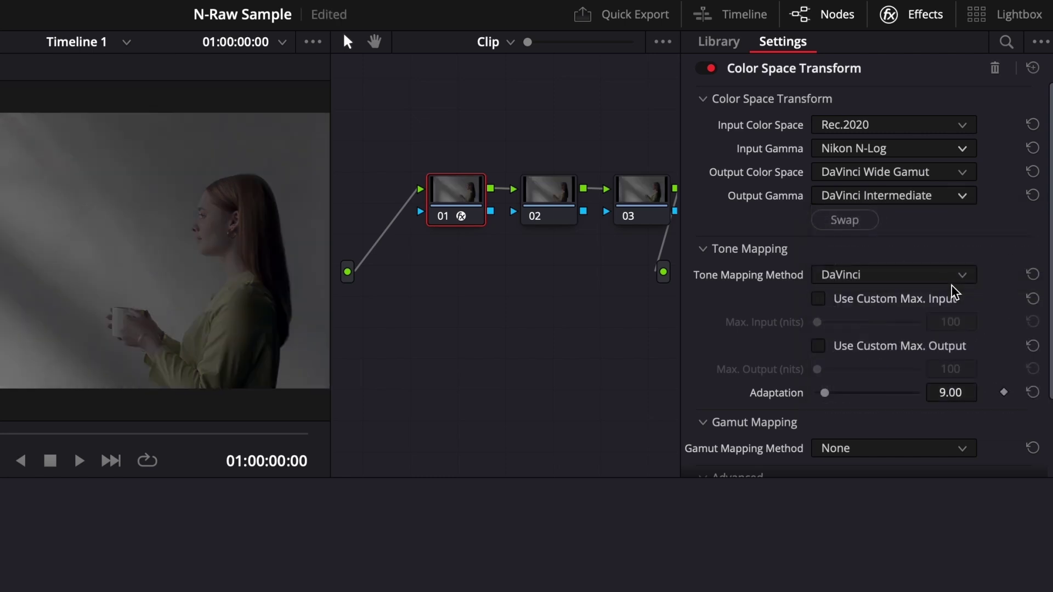
Step: Apply Color Space Transform to node 03 with DaVinci Wide Gamut / DaVinci Intermediate input
left_click(637, 193)
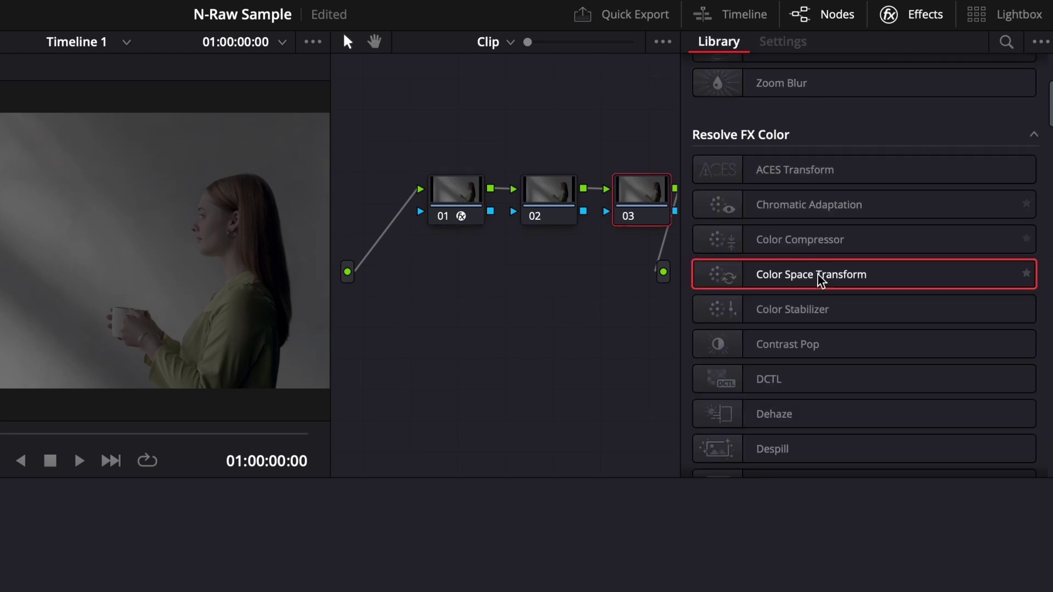
left_click_drag(818, 277, 639, 195)
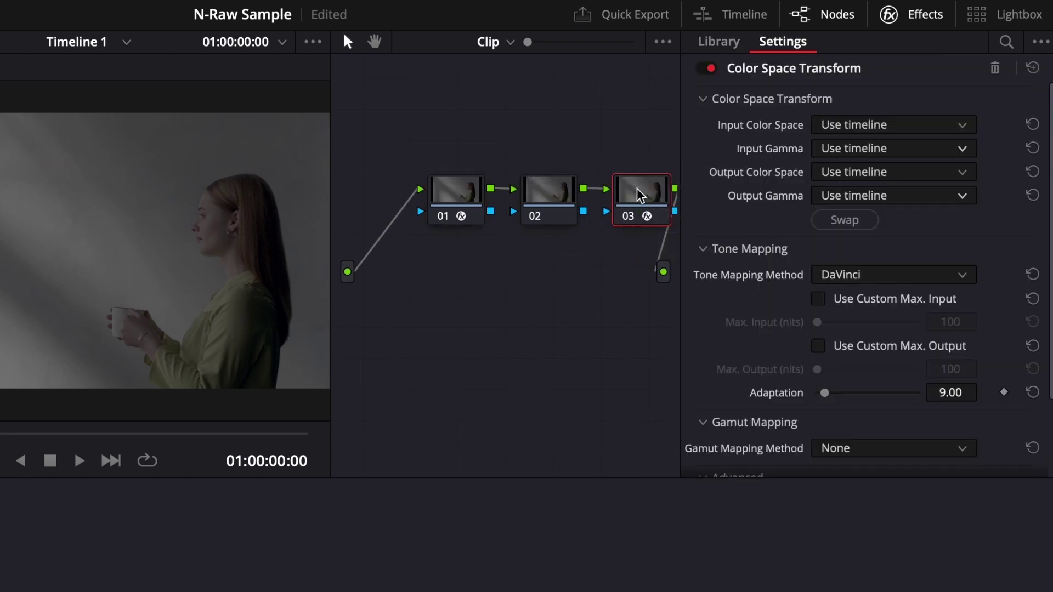
left_click(931, 134)
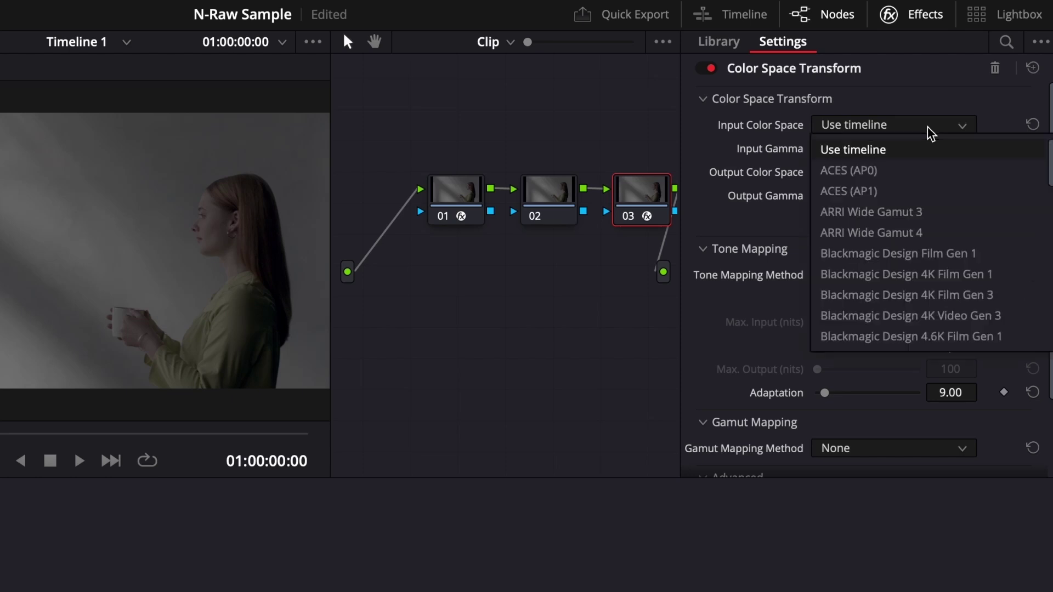
scroll(822, 277, "down", 5)
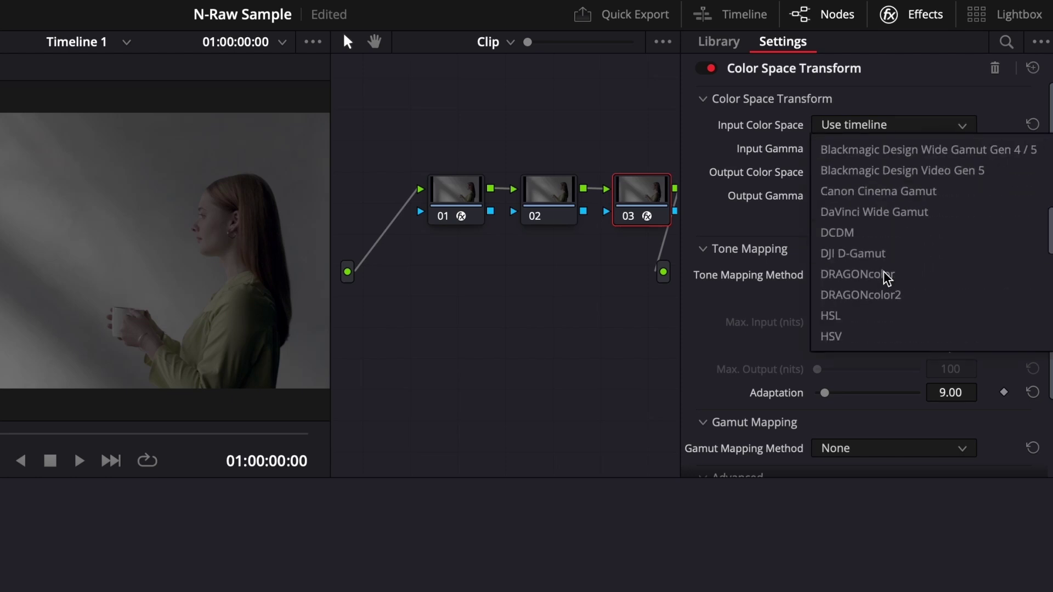
left_click(905, 211)
left_click(913, 150)
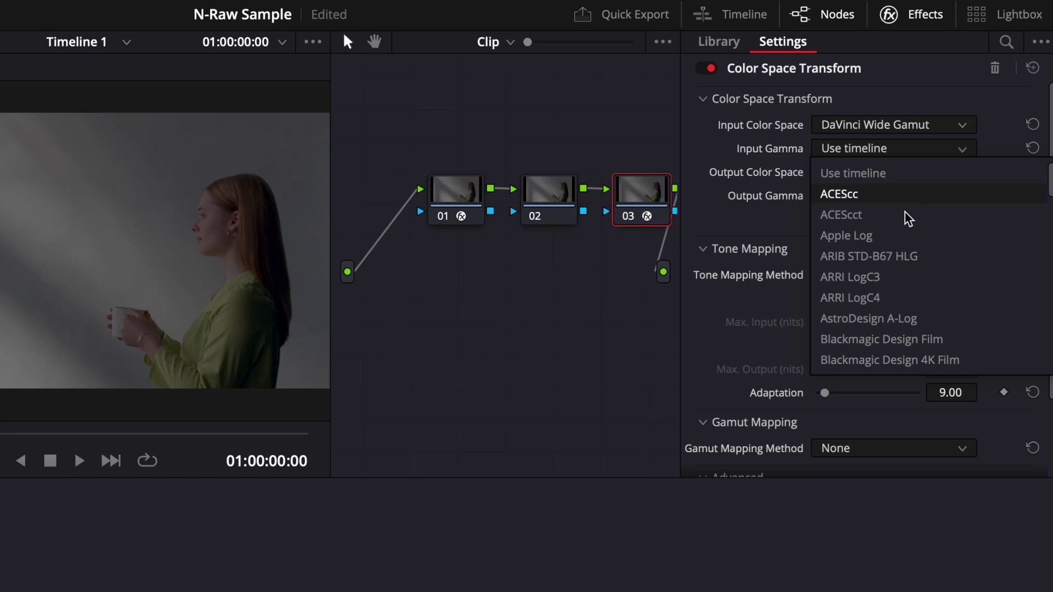
scroll(902, 272, "down", 10)
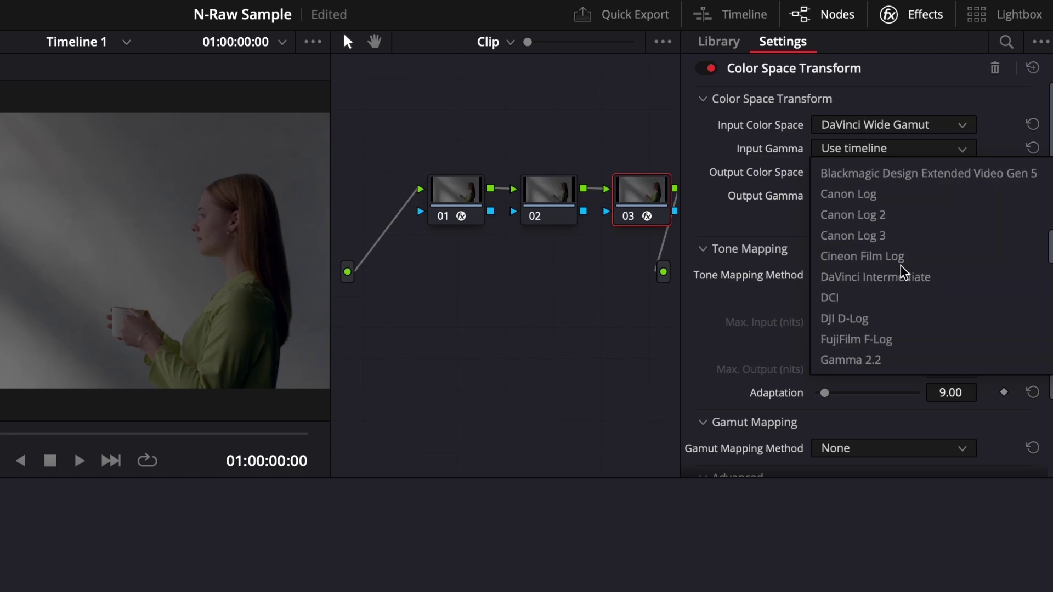
left_click(932, 279)
Step: Set node 03's transform output to Rec.709 color space and Rec.709-A gamma
left_click(925, 175)
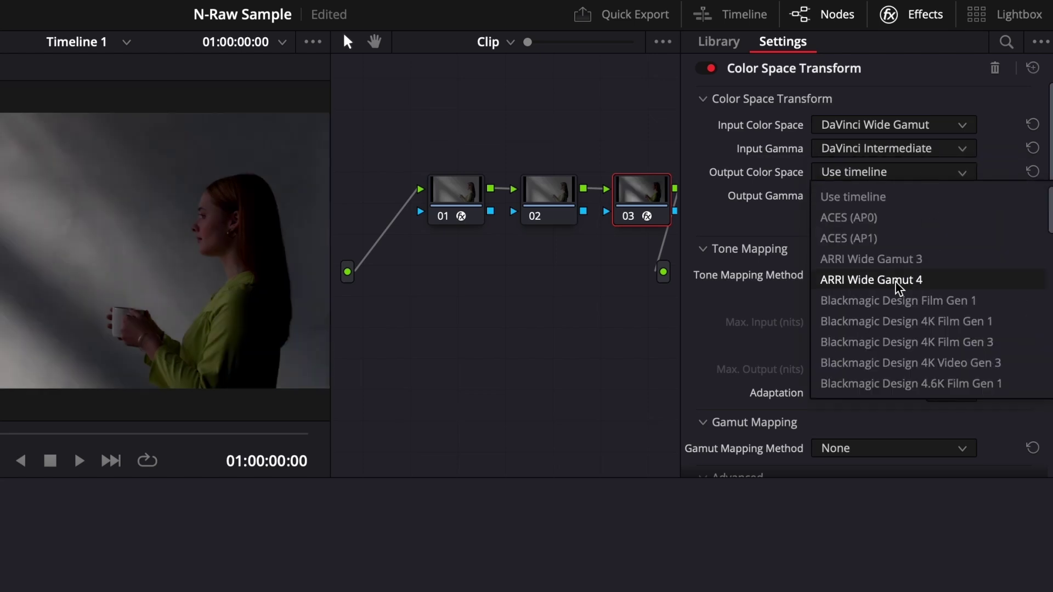
scroll(894, 285, "down", 15)
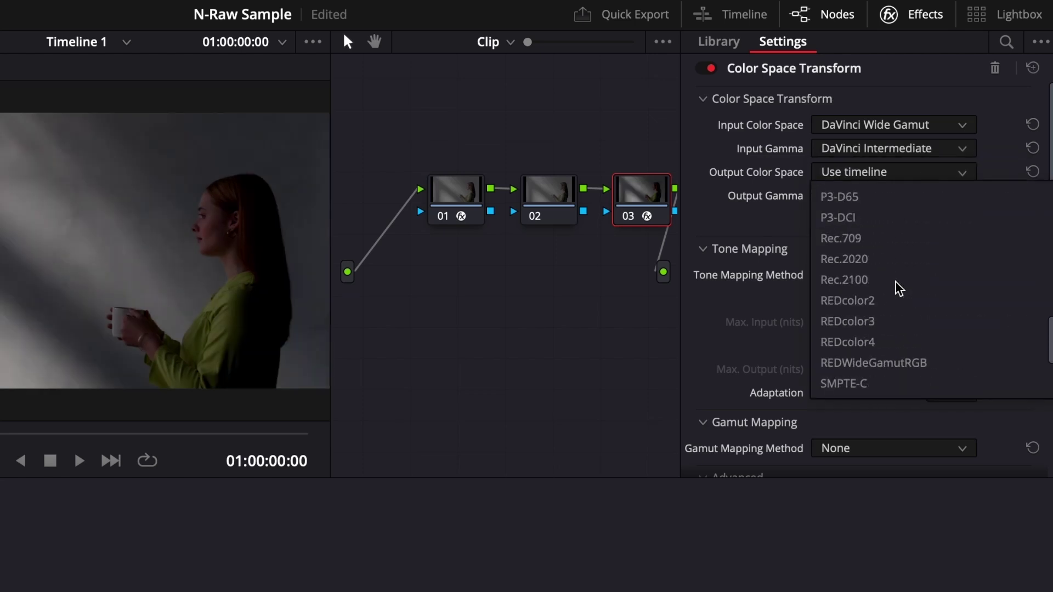
left_click(884, 239)
left_click(905, 196)
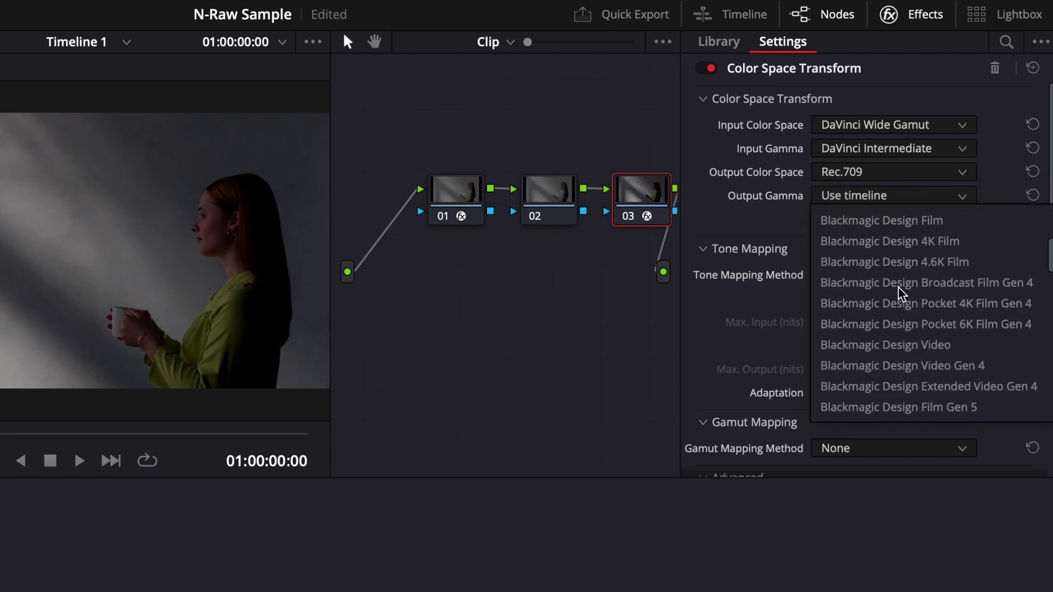
scroll(899, 294, "down", 15)
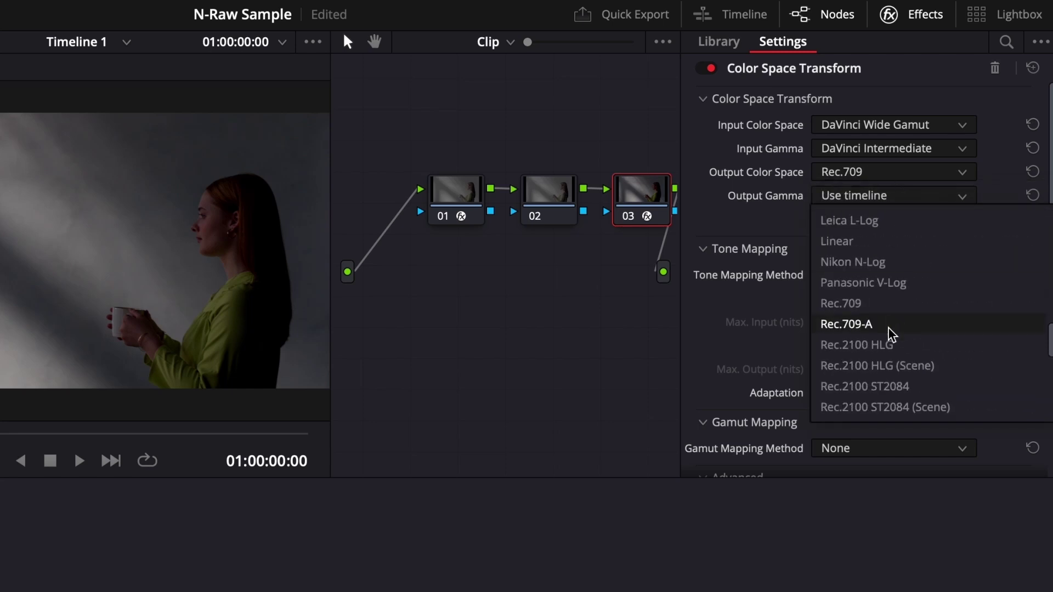
left_click(889, 326)
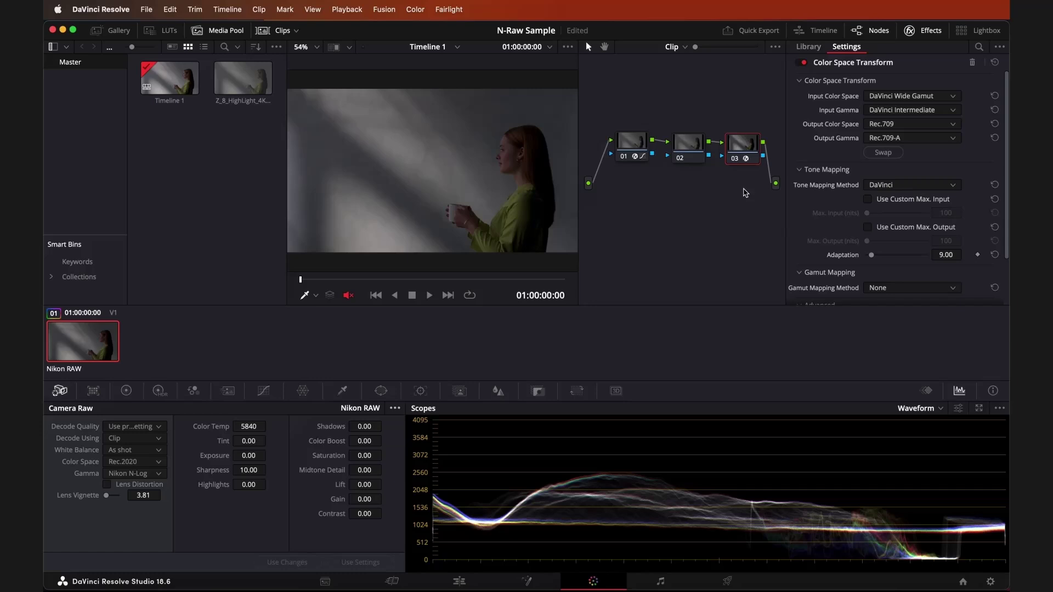
left_click(689, 149)
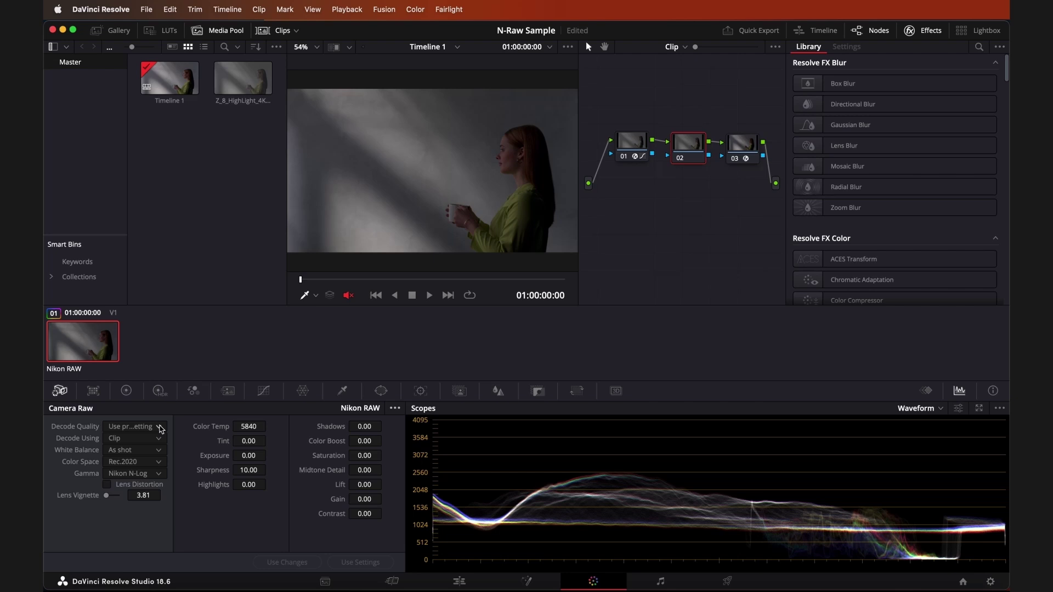
left_click(161, 427)
left_click(162, 429)
left_click(162, 438)
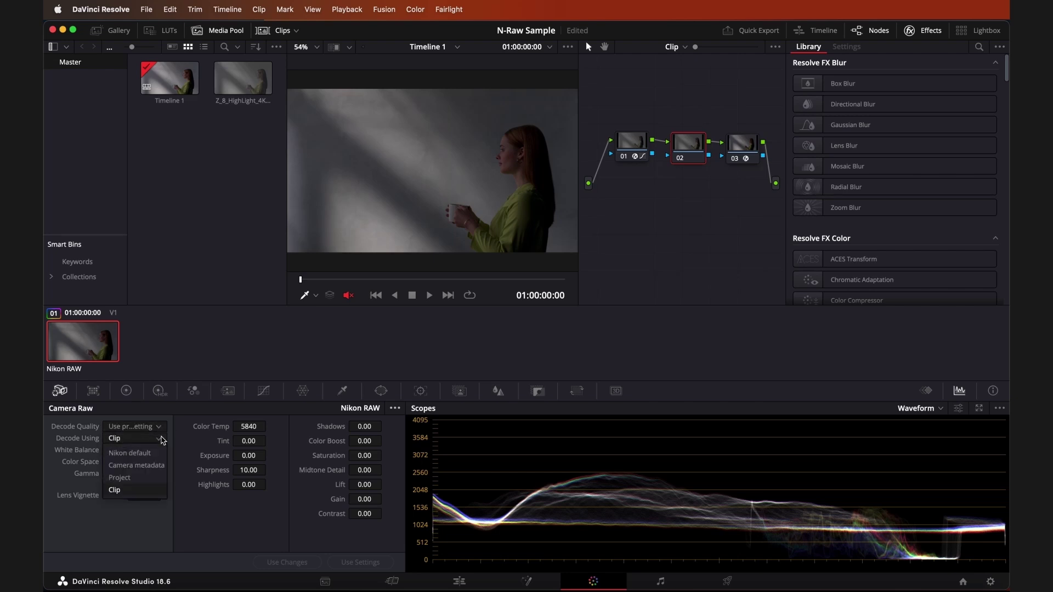
left_click(162, 440)
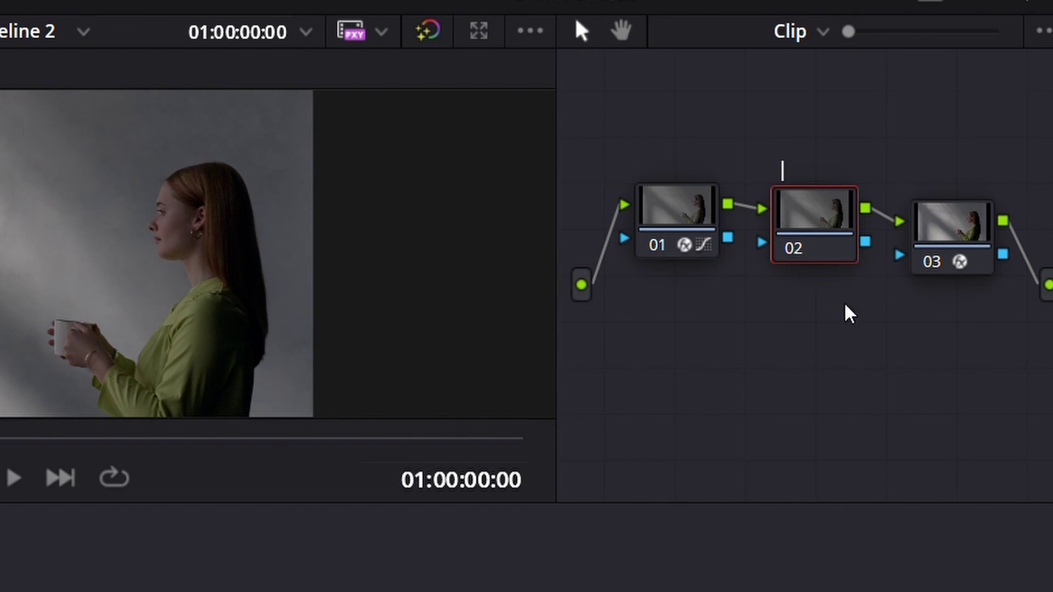
Step: Label node 02 as 'WB'
type("WB")
key("Return")
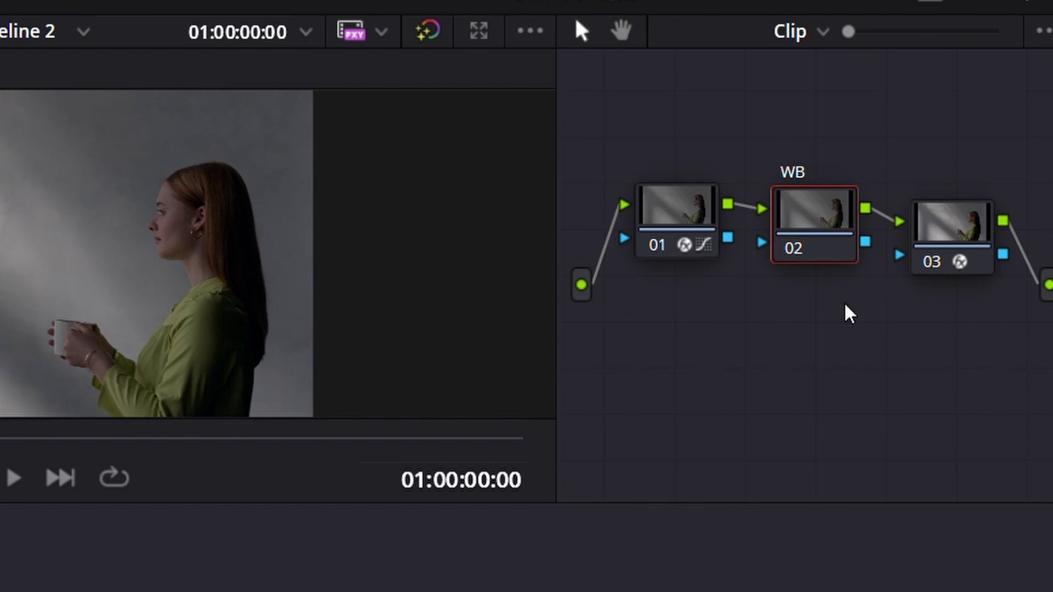